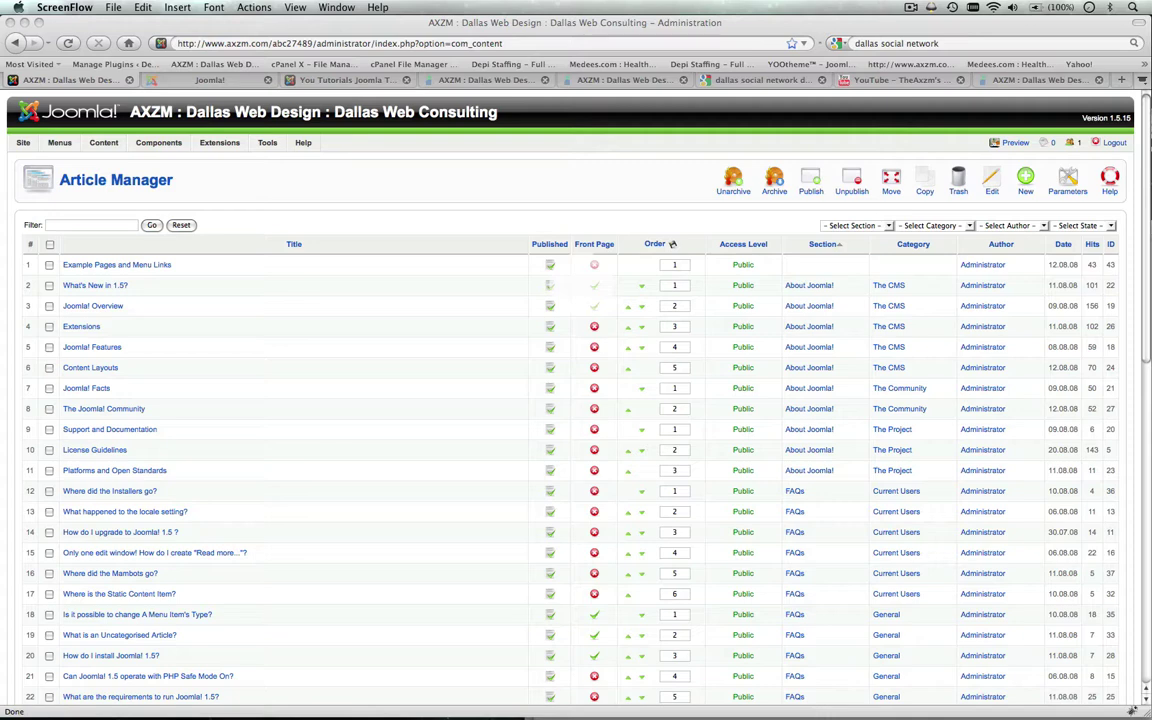
Return from the joomla.org page to the administrator and show the Menus dropdown with Main Menu, Top Menu and Resources.
click(210, 78)
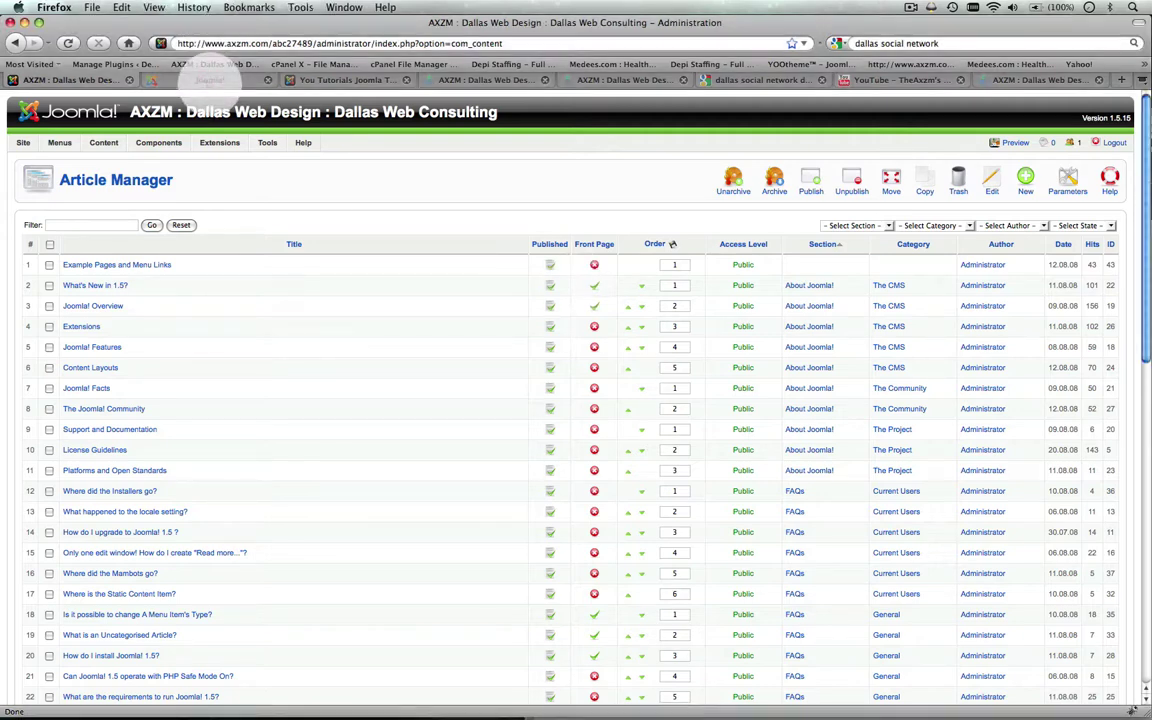
click(189, 77)
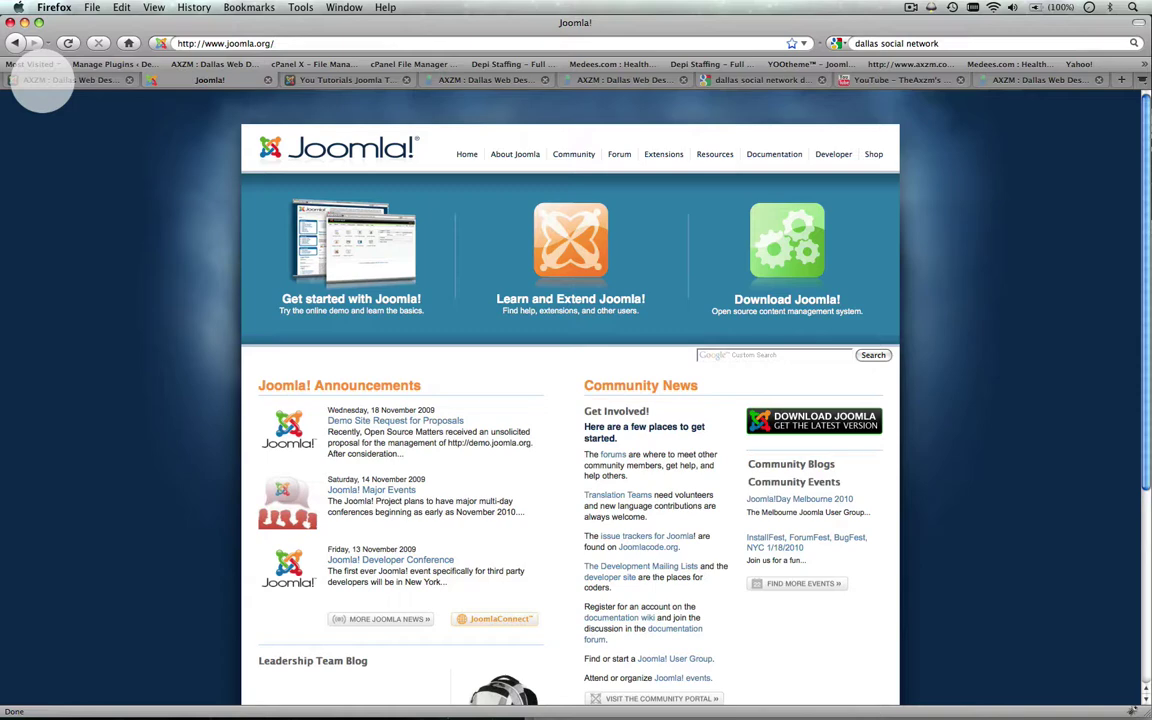
click(44, 79)
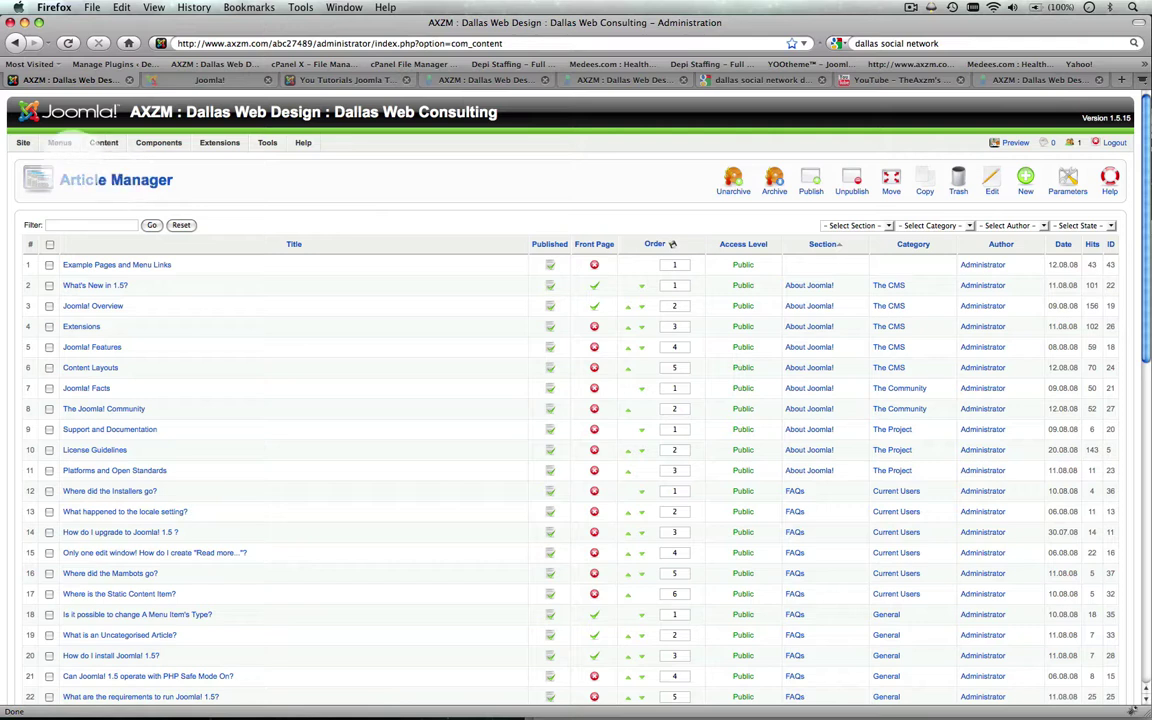
mouse_move(59, 142)
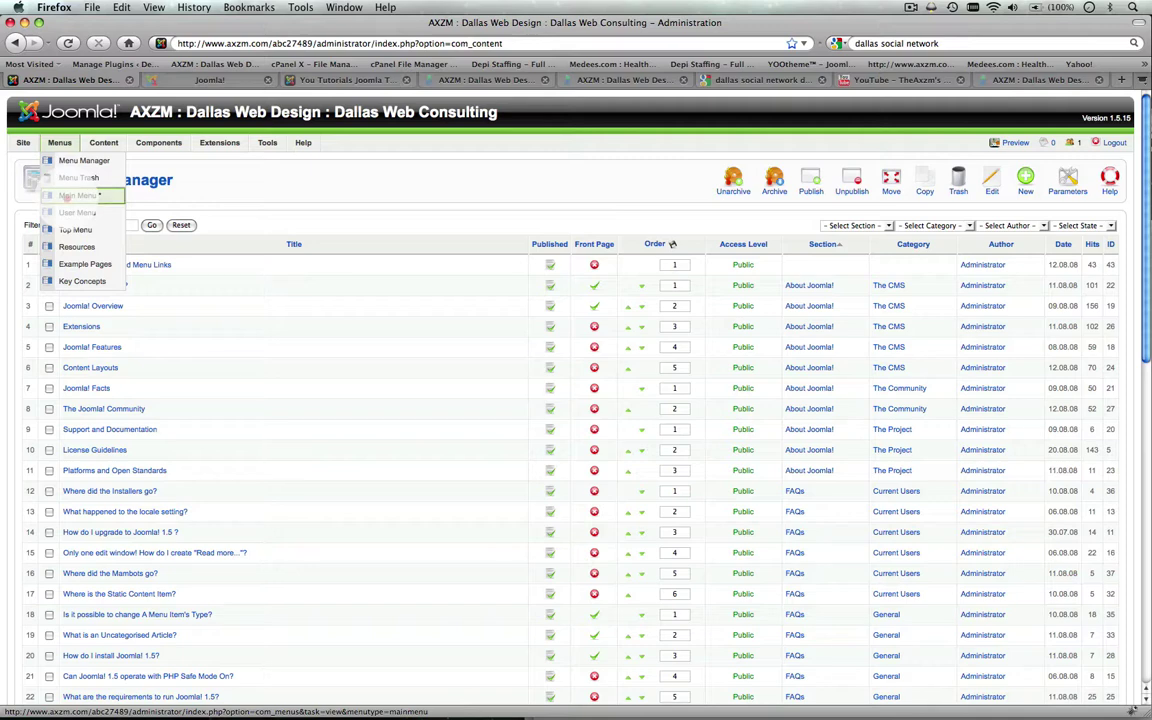
List the Main Menu items, compare them with the live AXZM site, and start a new Main Menu item.
click(80, 195)
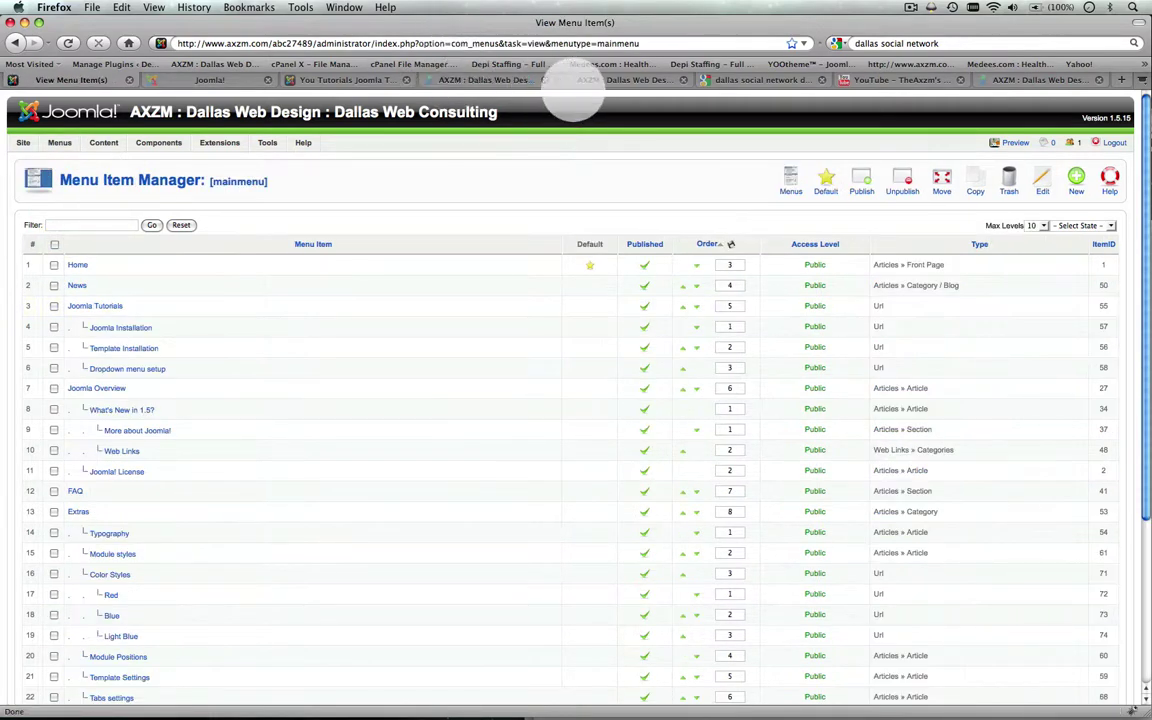
click(325, 79)
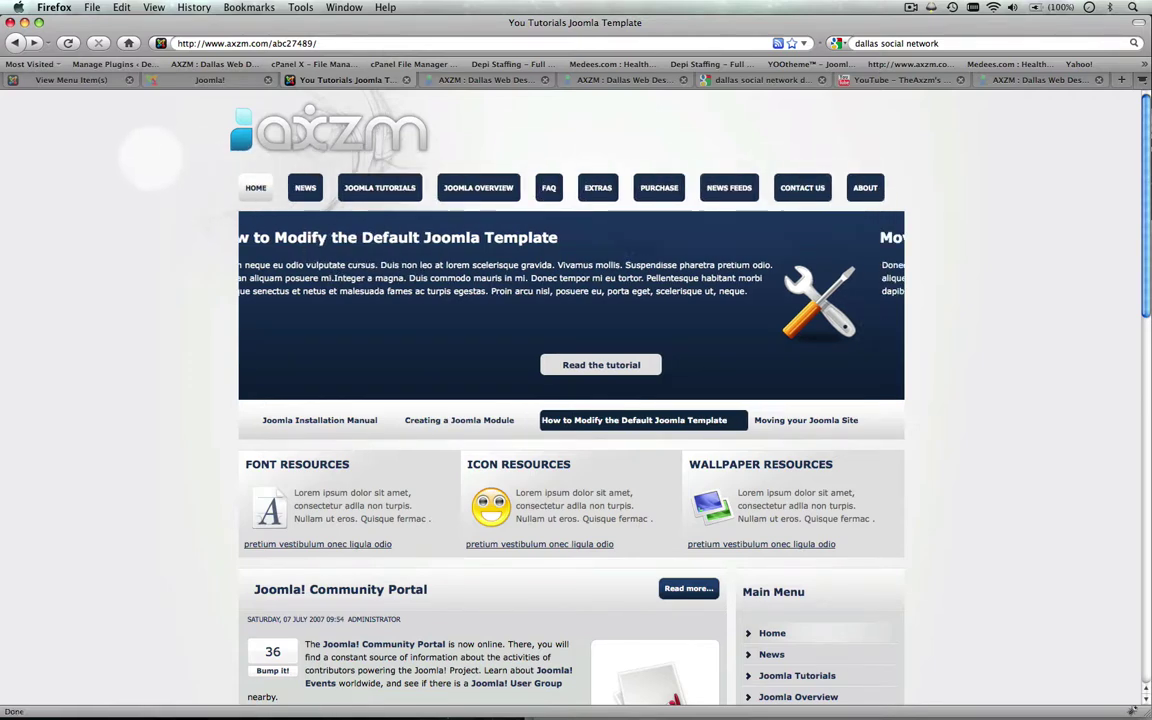
click(78, 79)
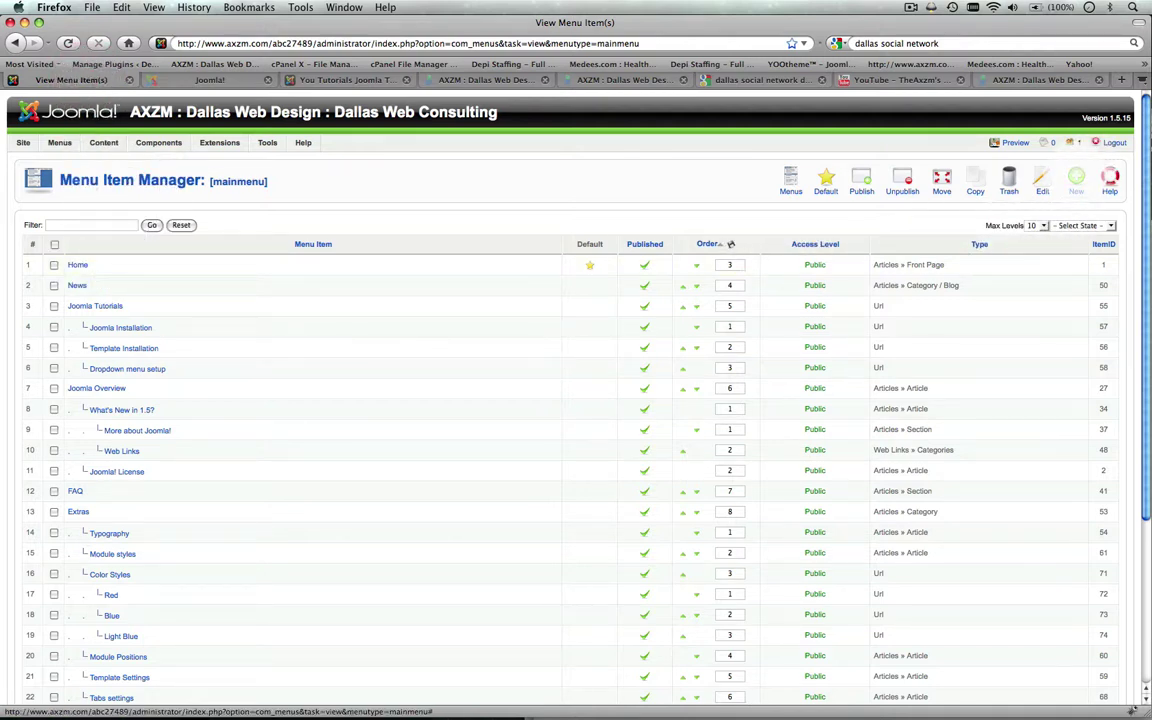
click(1076, 180)
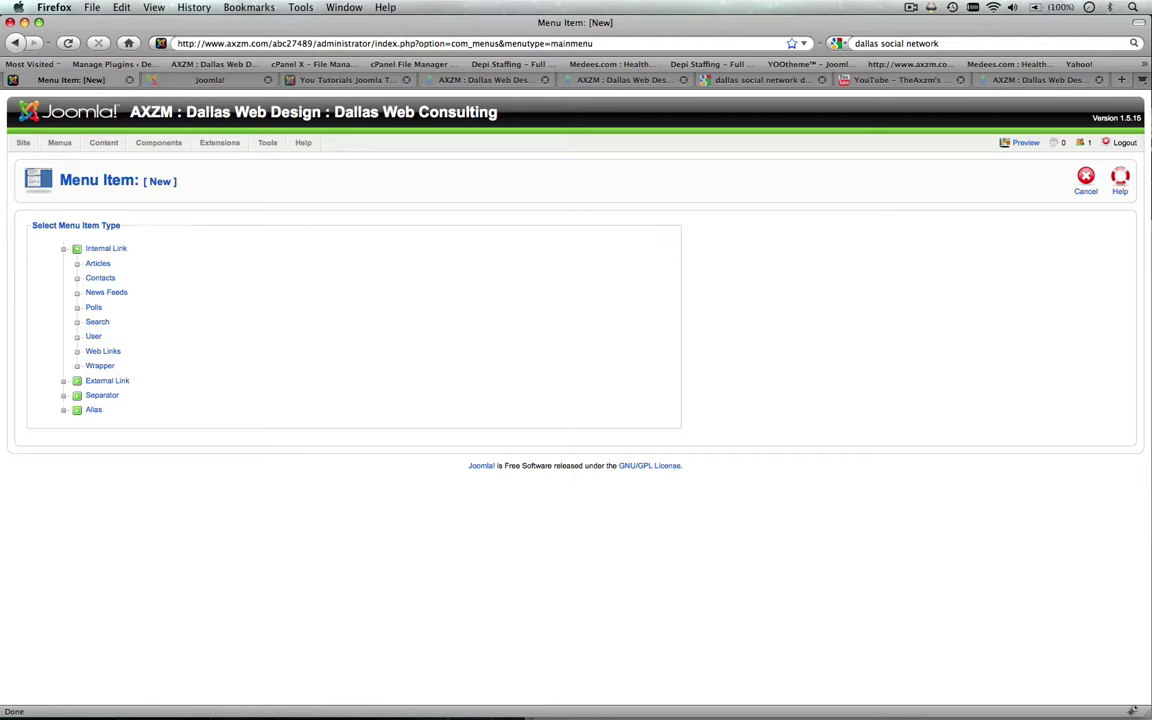
Expand the Articles branch of the menu item type tree to reveal its layouts.
click(97, 263)
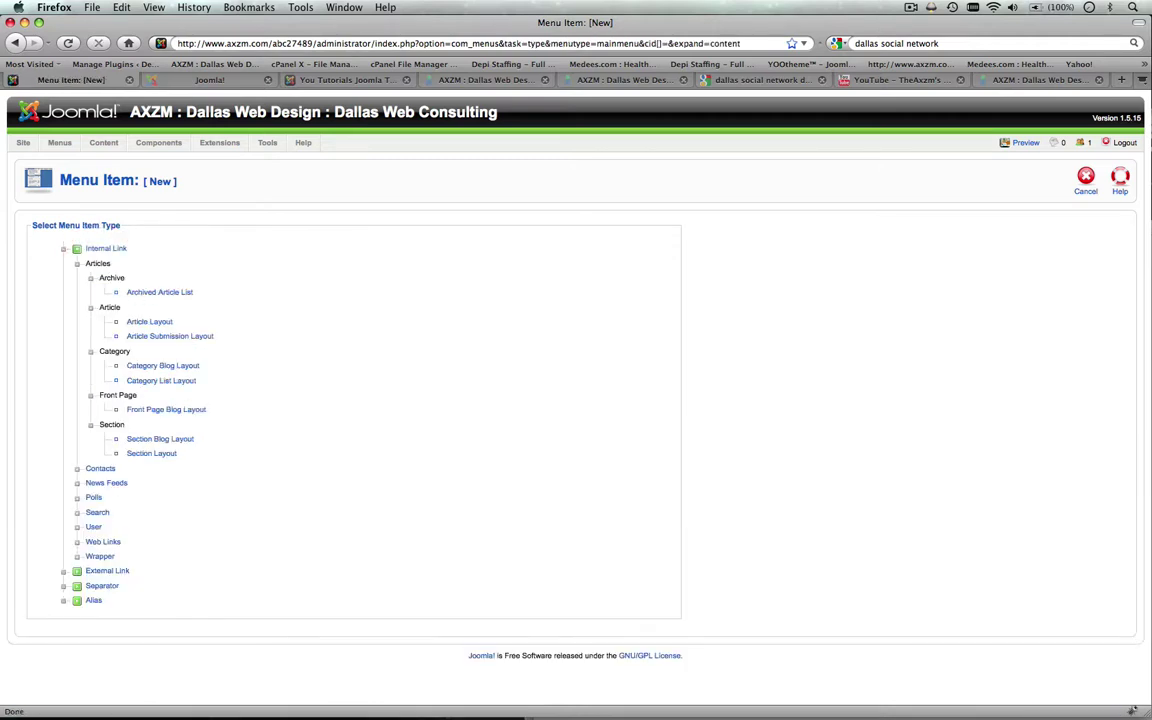
Read the descriptions of the Articles layouts, from Archived Article List through Section Layout.
mouse_move(152, 292)
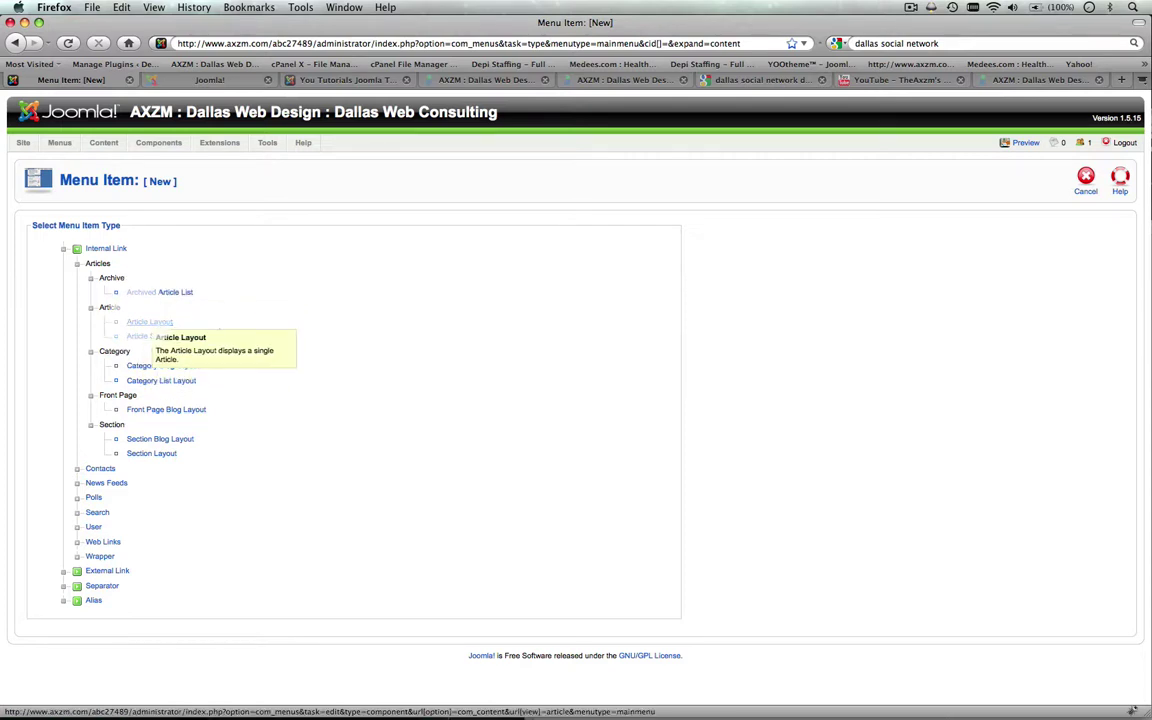
mouse_move(152, 337)
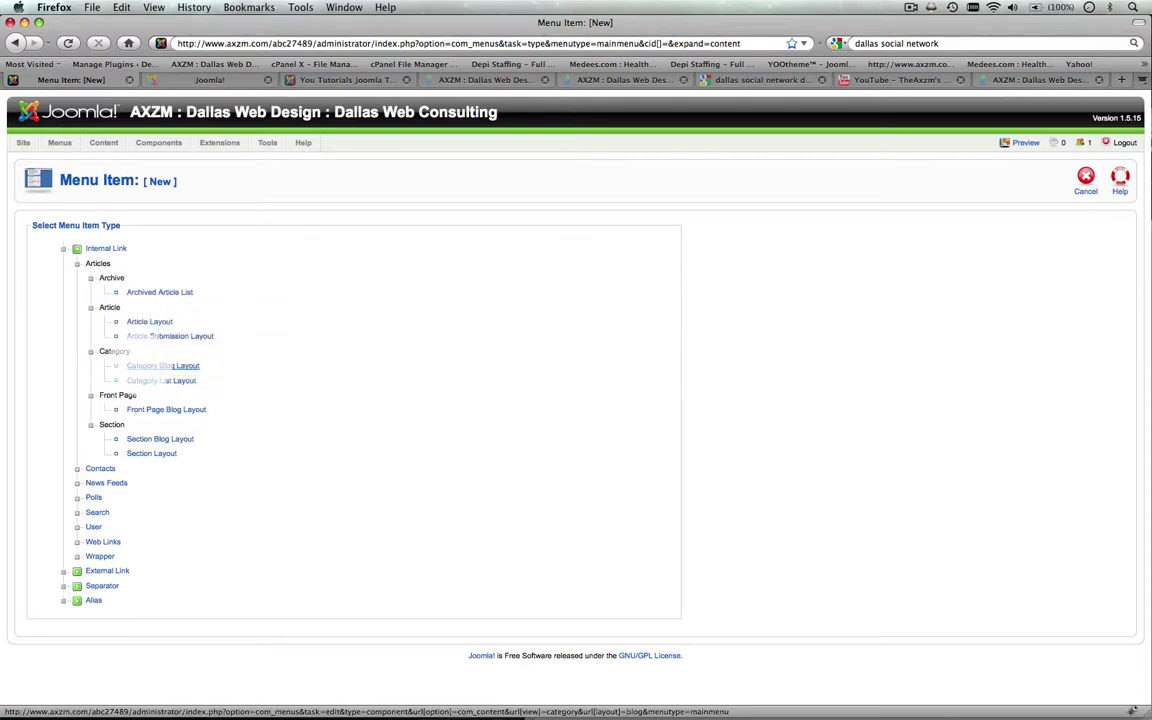
mouse_move(165, 366)
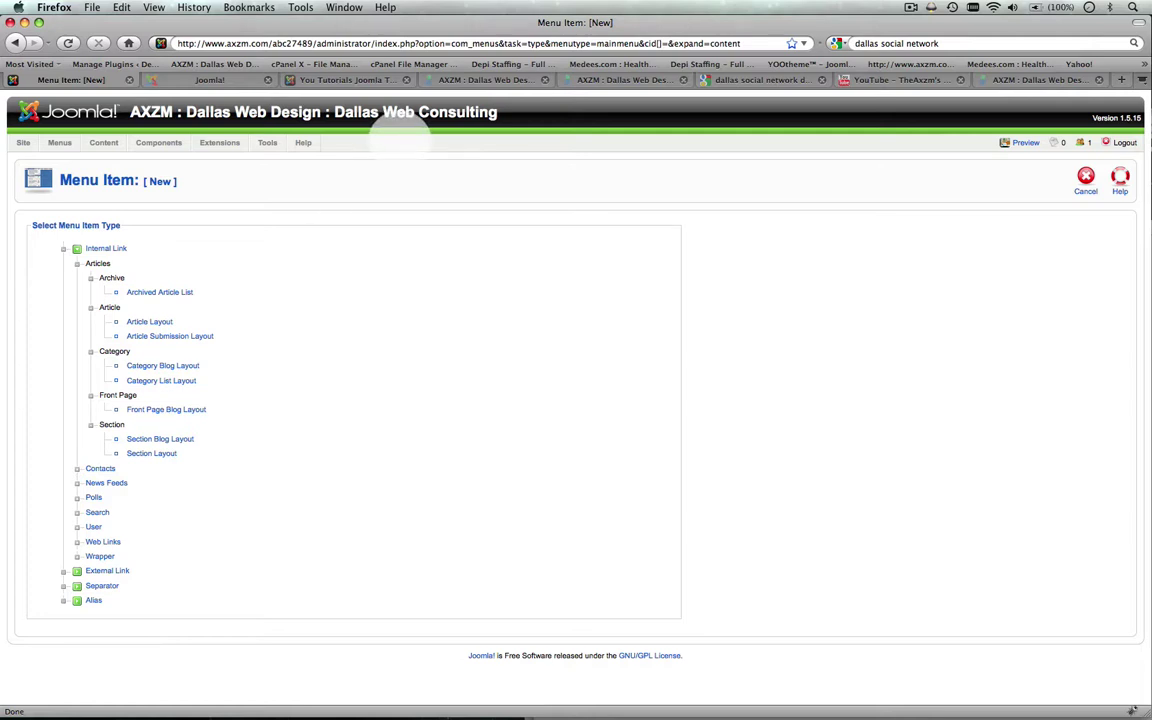
Look through the AXZM site's Testimonials page, then come back to the new menu item type list.
click(468, 79)
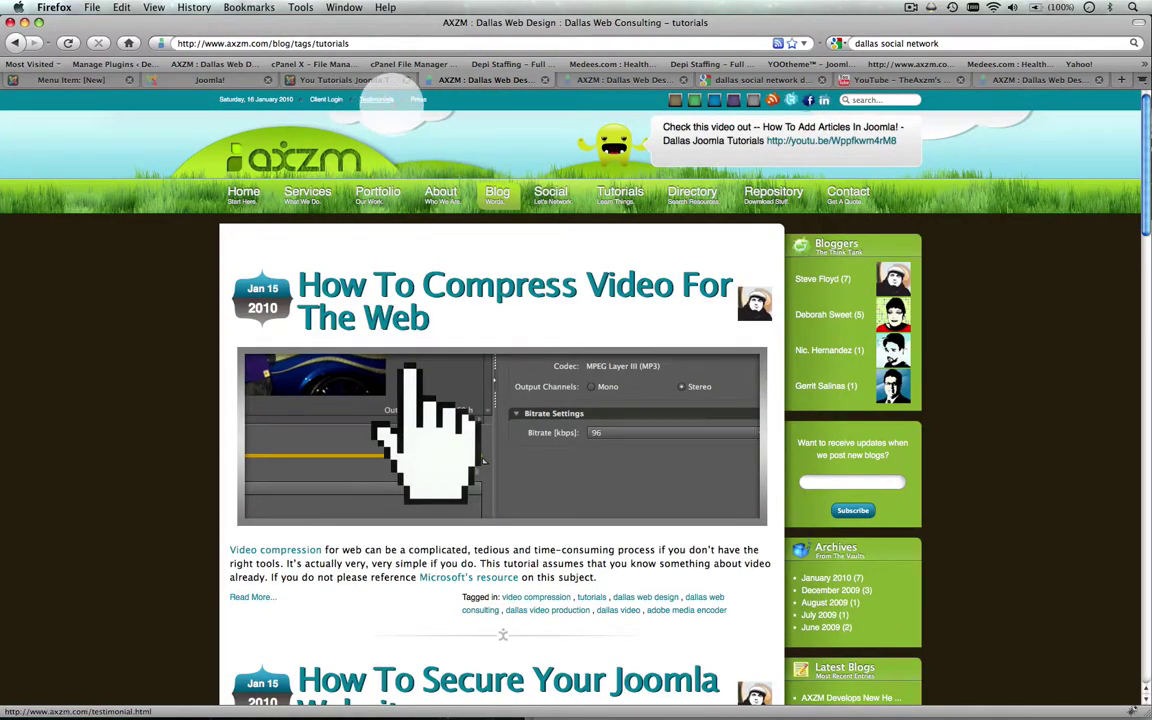
click(378, 100)
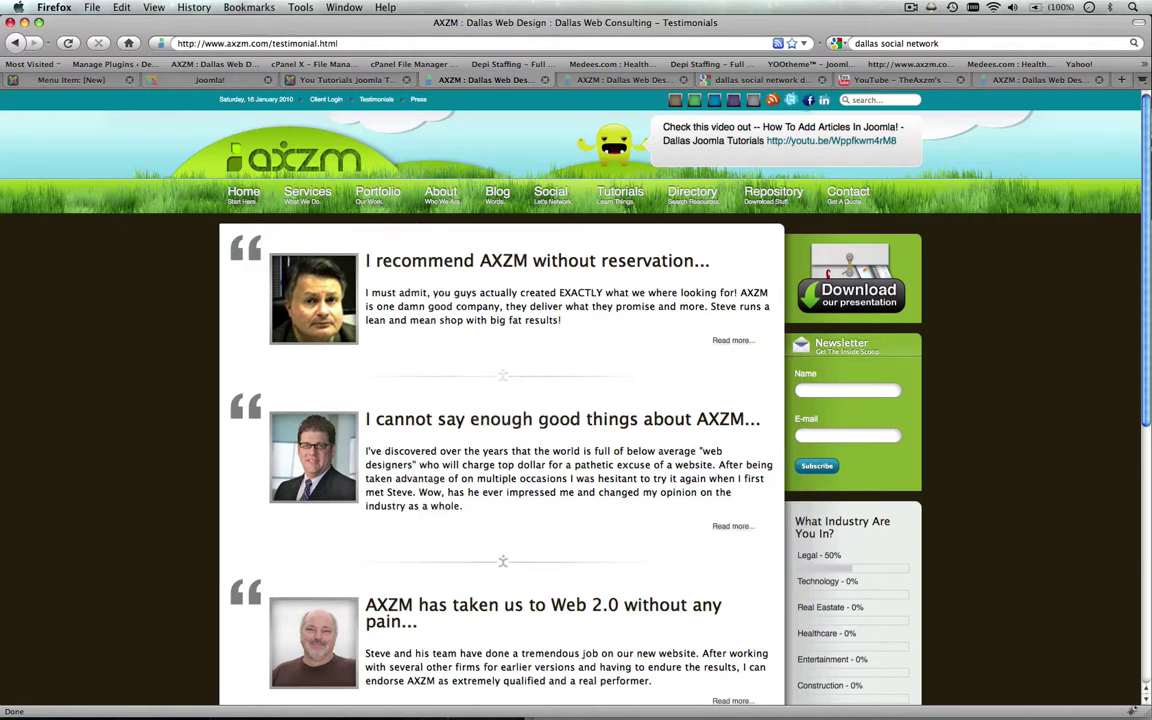
scroll(1111, 300, down, 5)
scroll(1102, 372, up, 5)
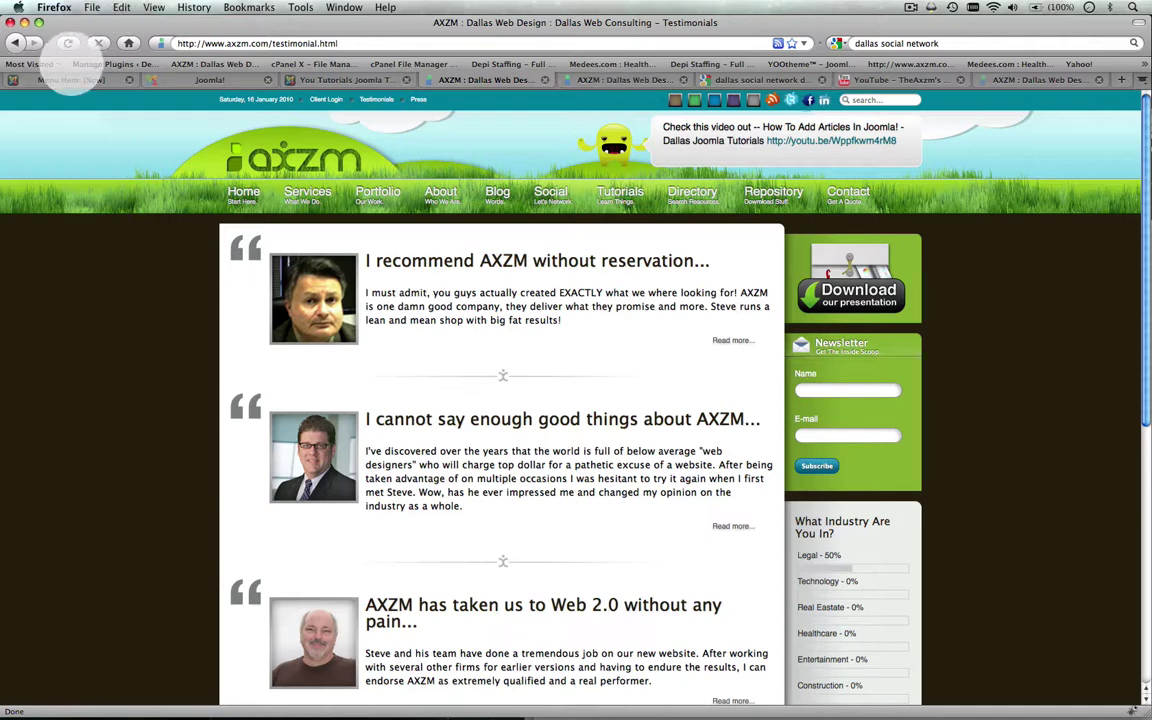
click(68, 79)
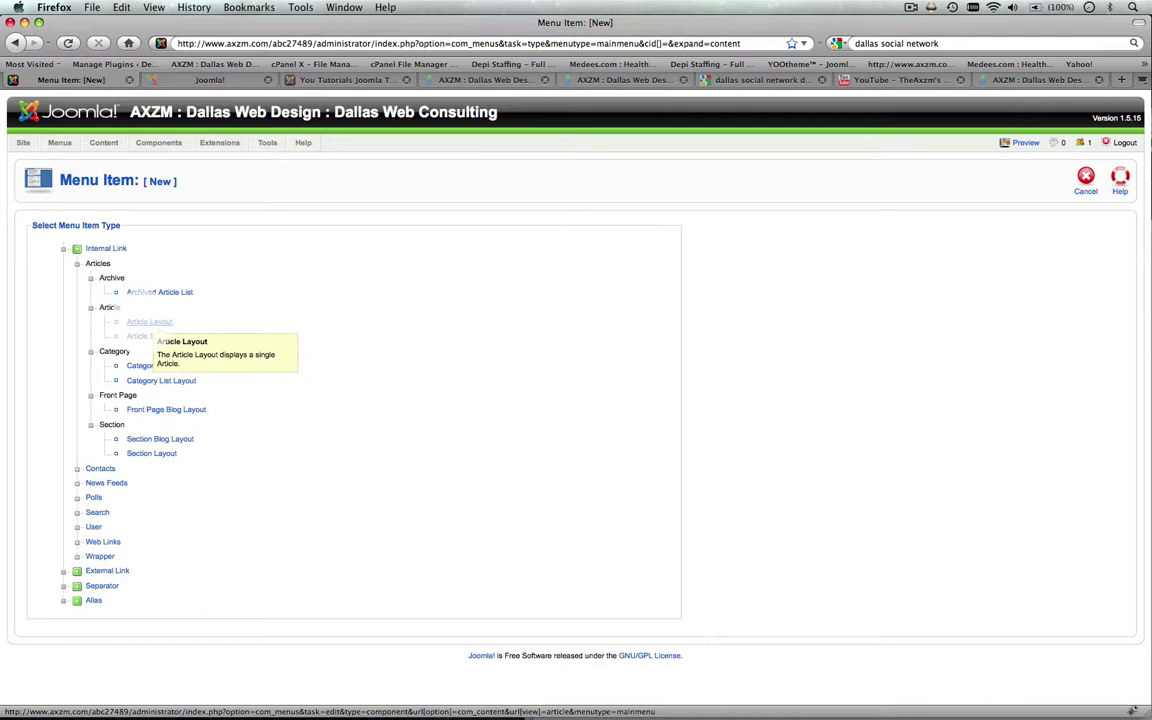
Make the new item an Article Layout titled 'About' with alias 'about'.
click(145, 321)
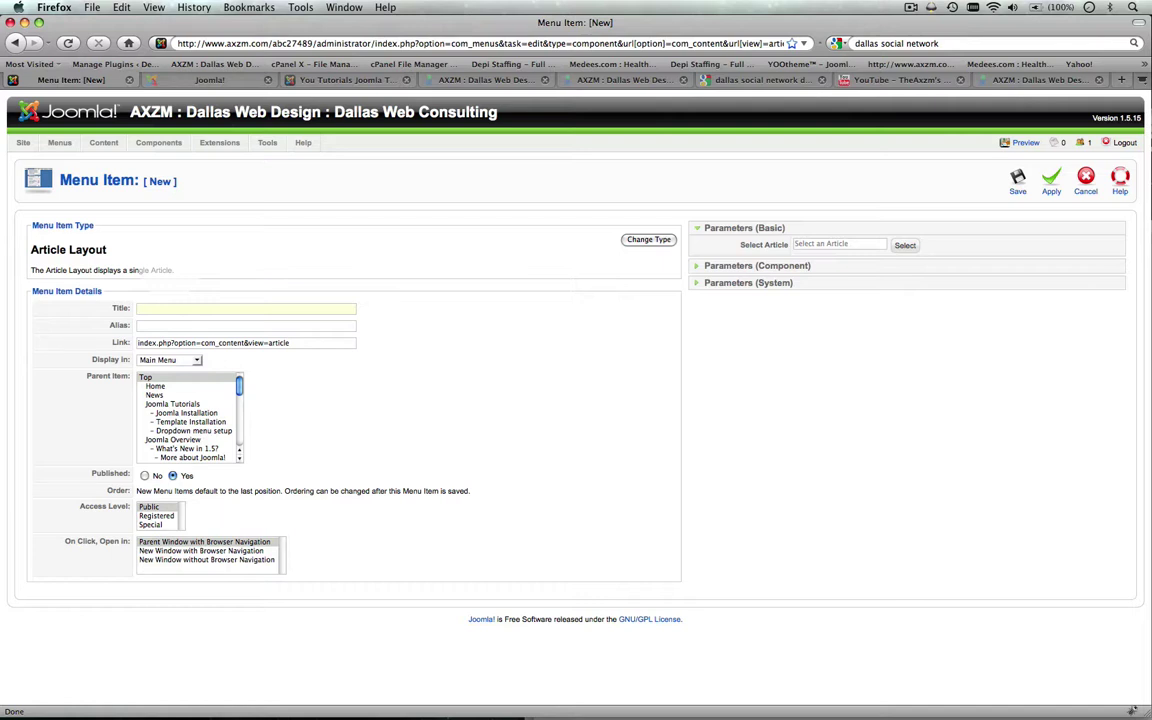
text(Ab)
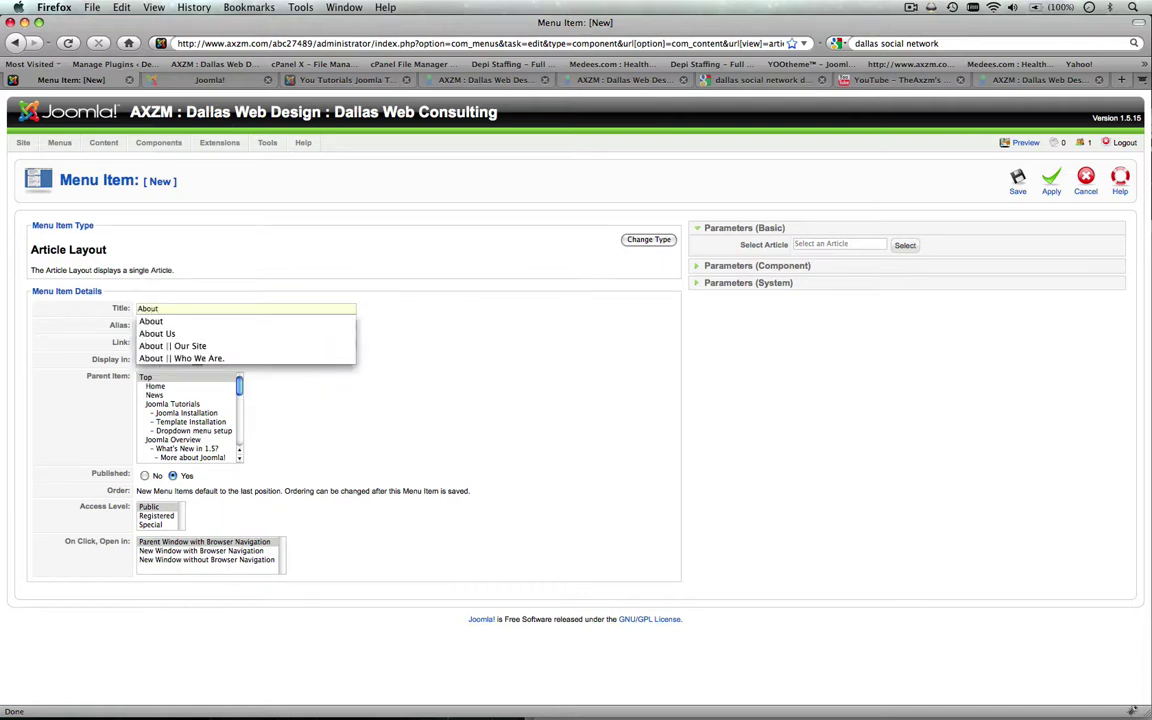
text(out)
key(Escape)
click(165, 325)
text(about)
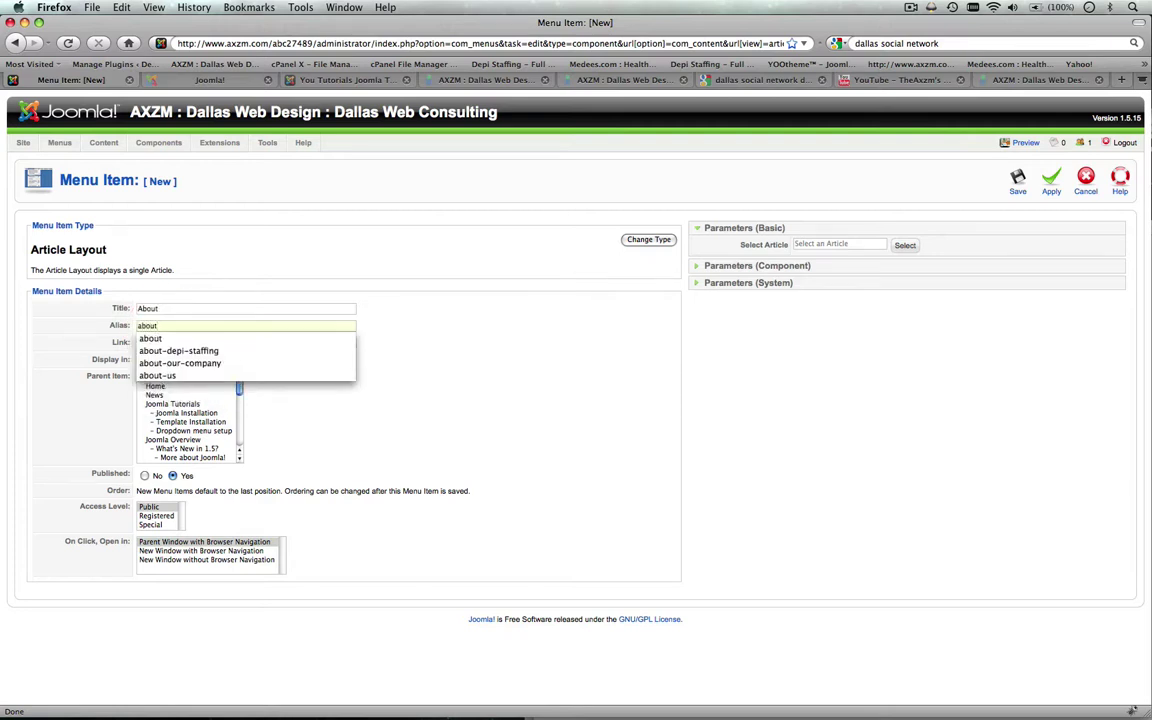
click(435, 326)
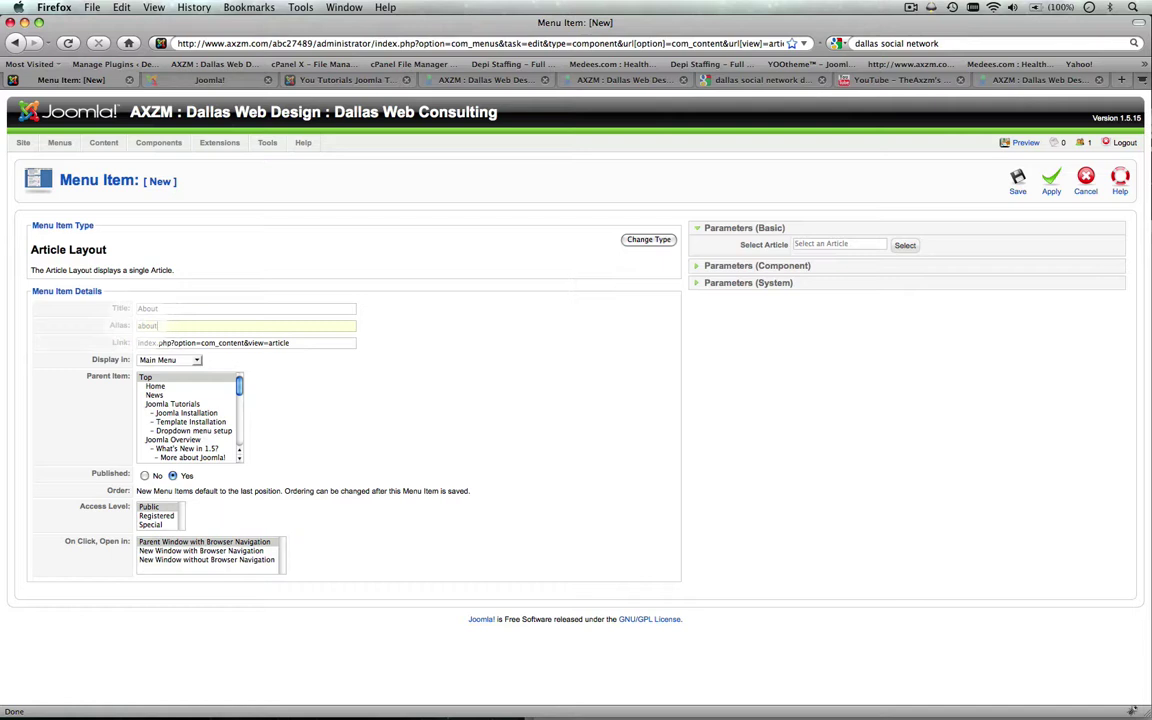
double_click(147, 325)
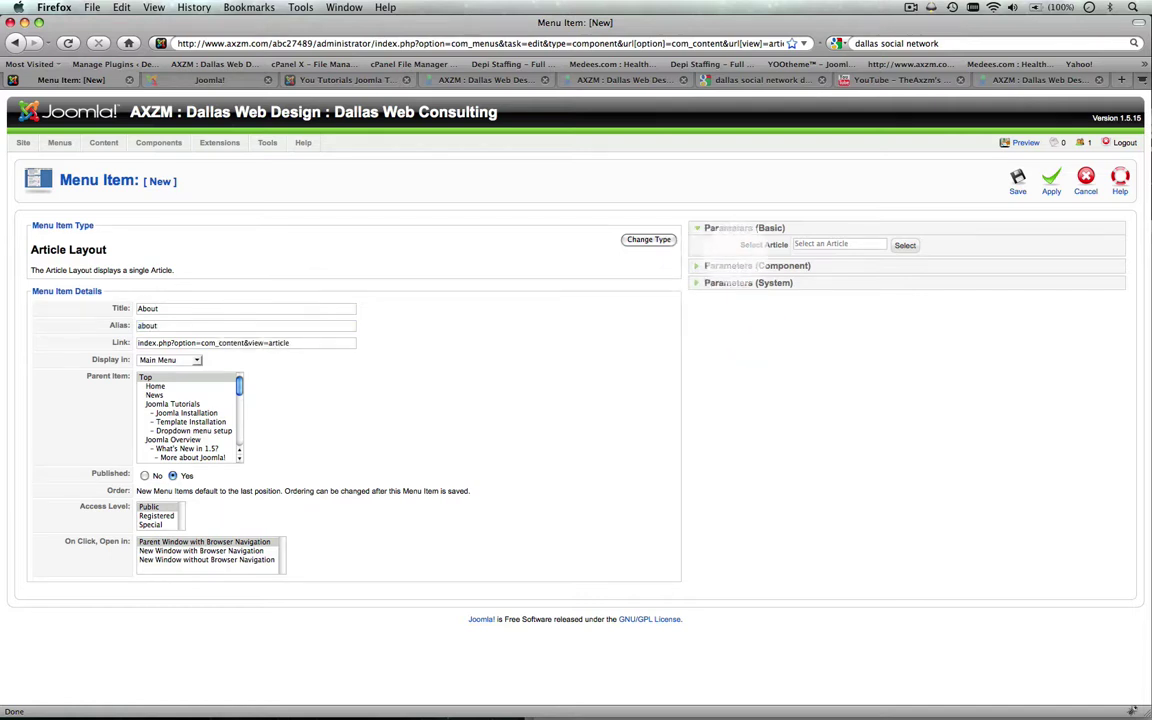
Choose the article 'particle' in the Select Article list for the About item.
click(913, 245)
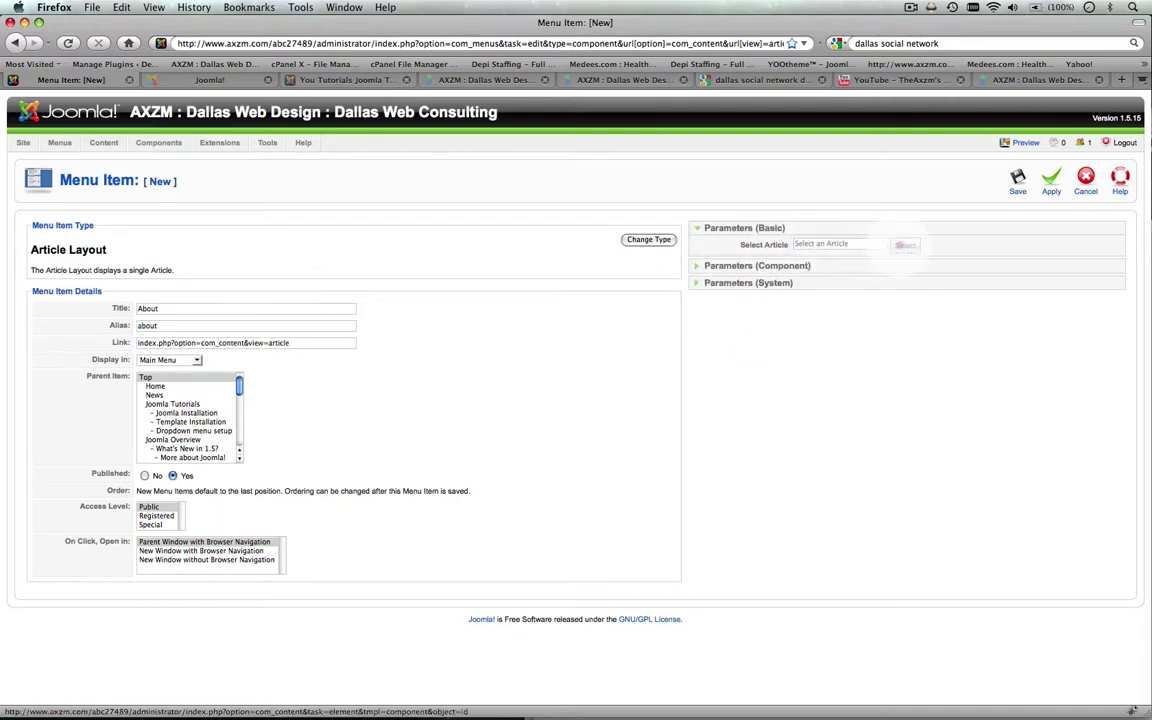
click(905, 245)
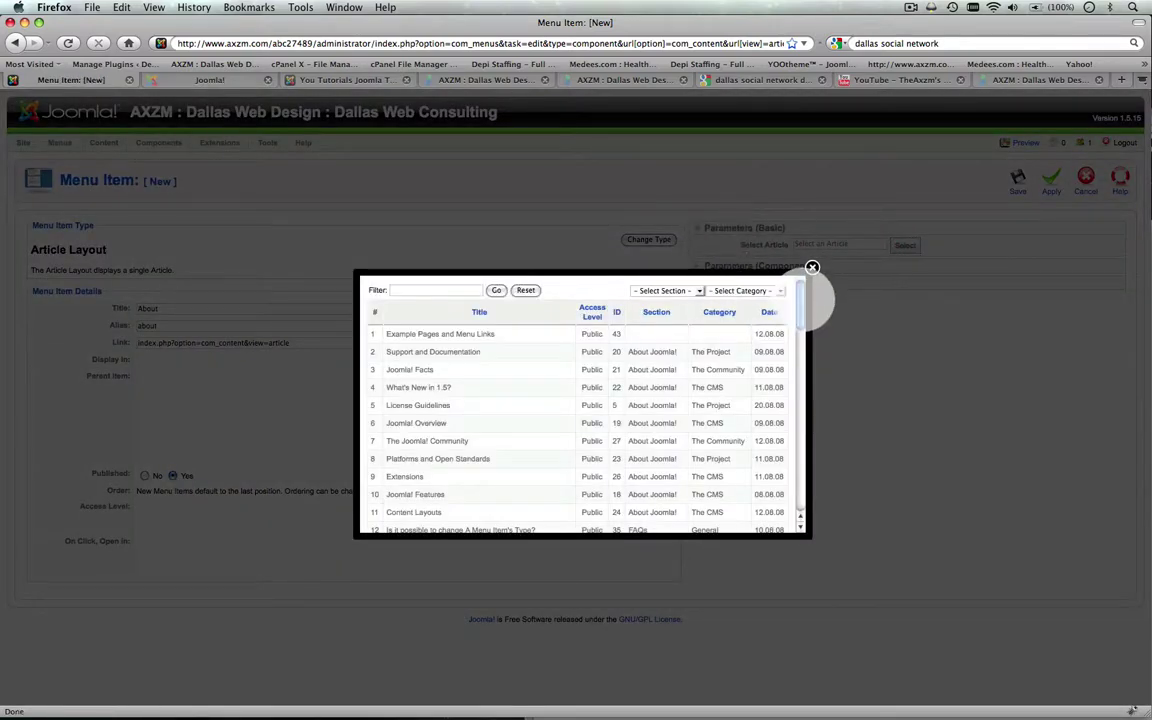
drag(810, 283, 765, 500)
click(764, 499)
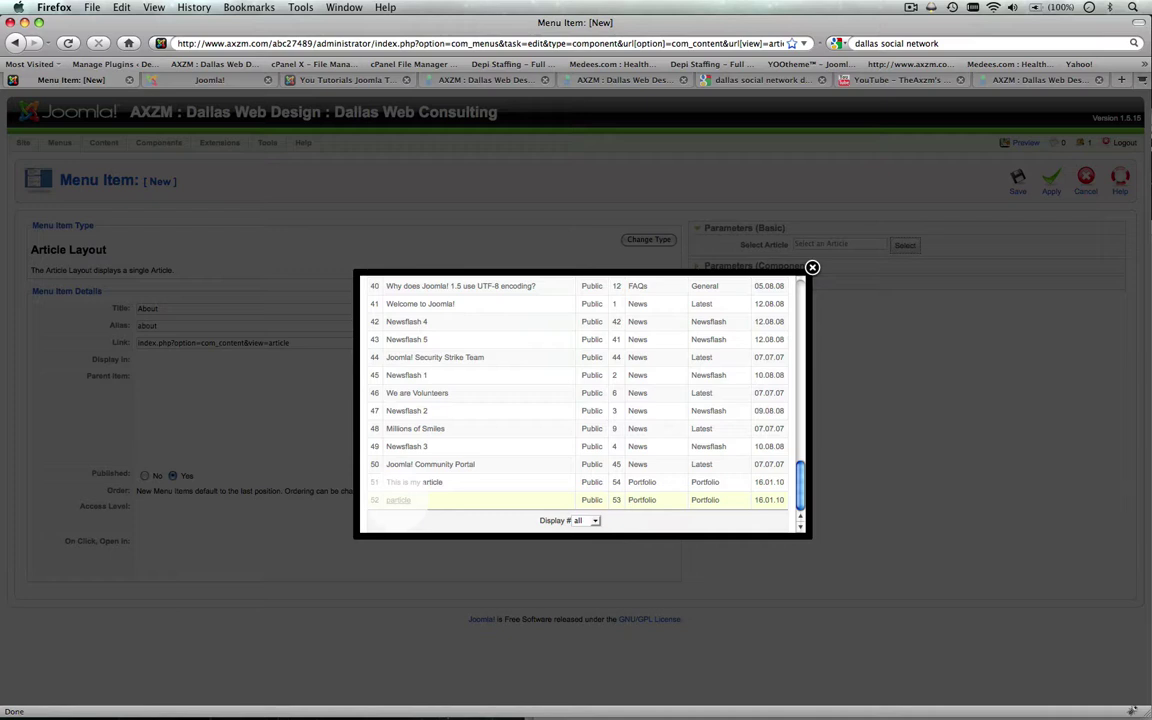
mouse_move(812, 497)
mouse_down()
mouse_move(813, 444)
mouse_move(810, 494)
mouse_up()
click(400, 500)
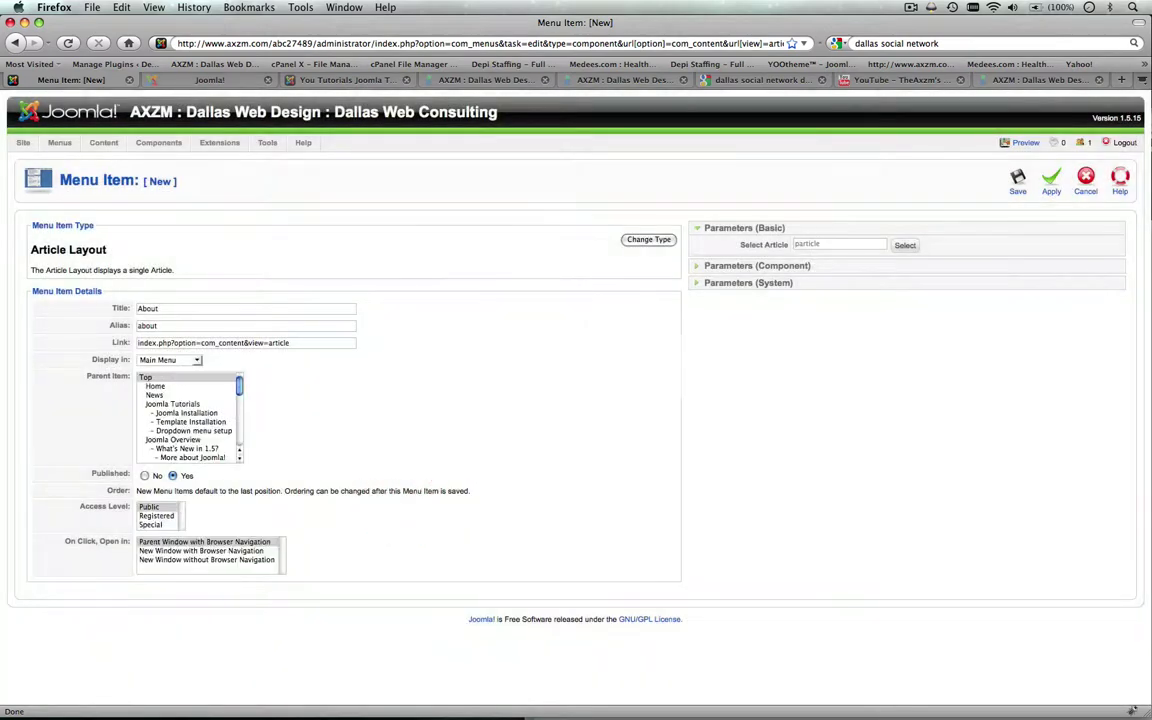
Expand Parameters (Component) to review options like Show Article Title and PDF Icon, all at Use Global.
click(740, 265)
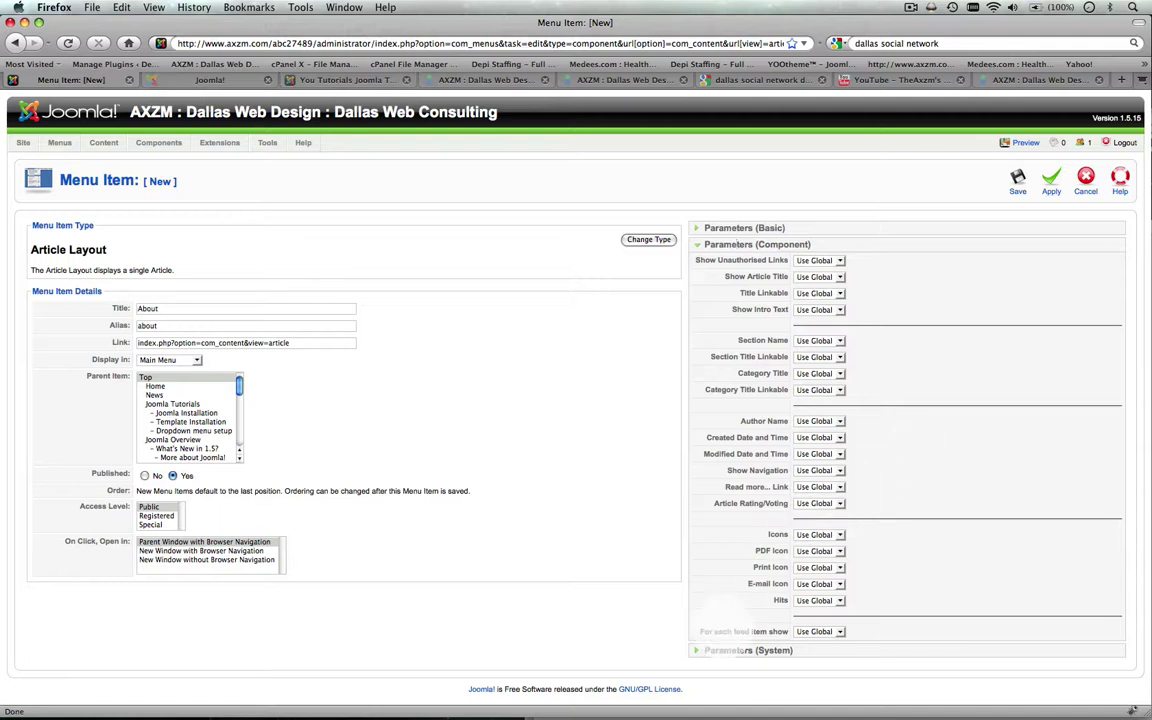
In the system parameters, set Page Title to 'About' and Show Page Title to No.
click(725, 650)
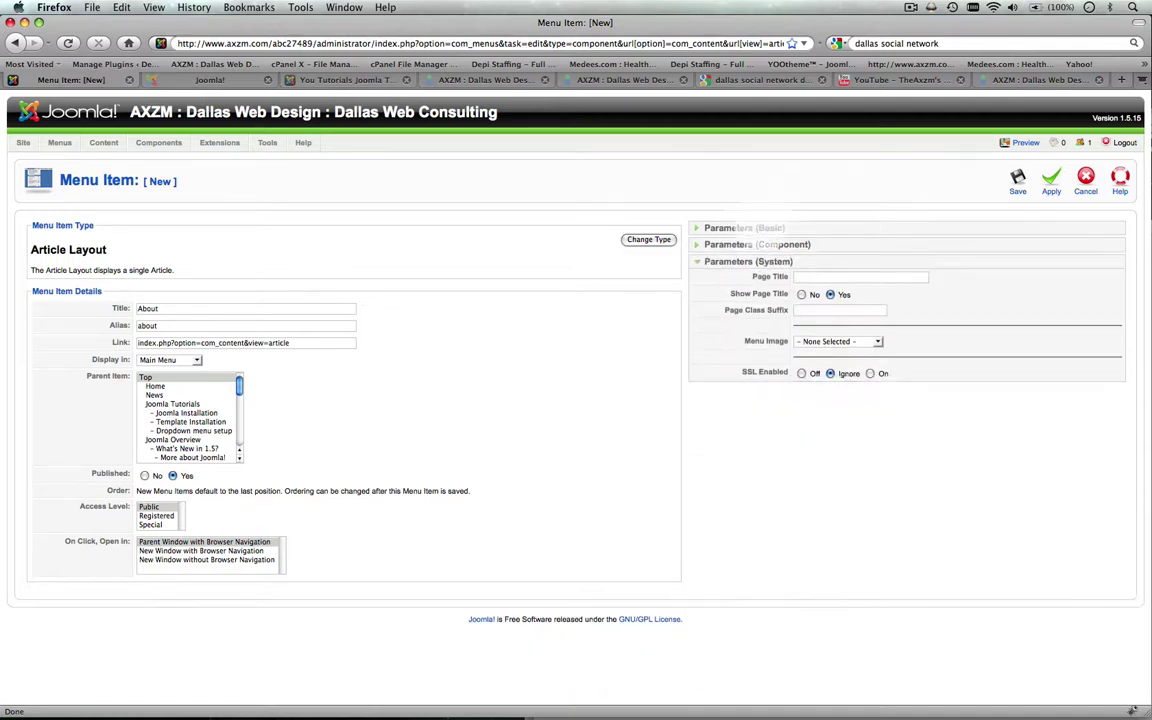
click(810, 277)
text(About)
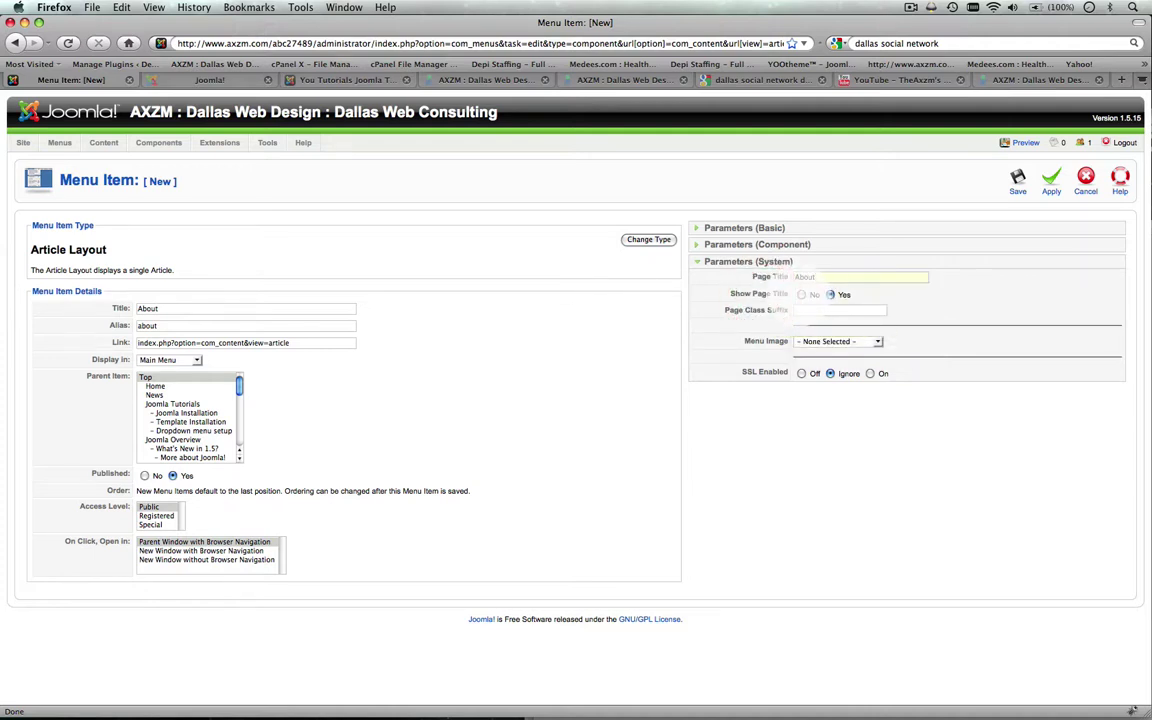
click(801, 294)
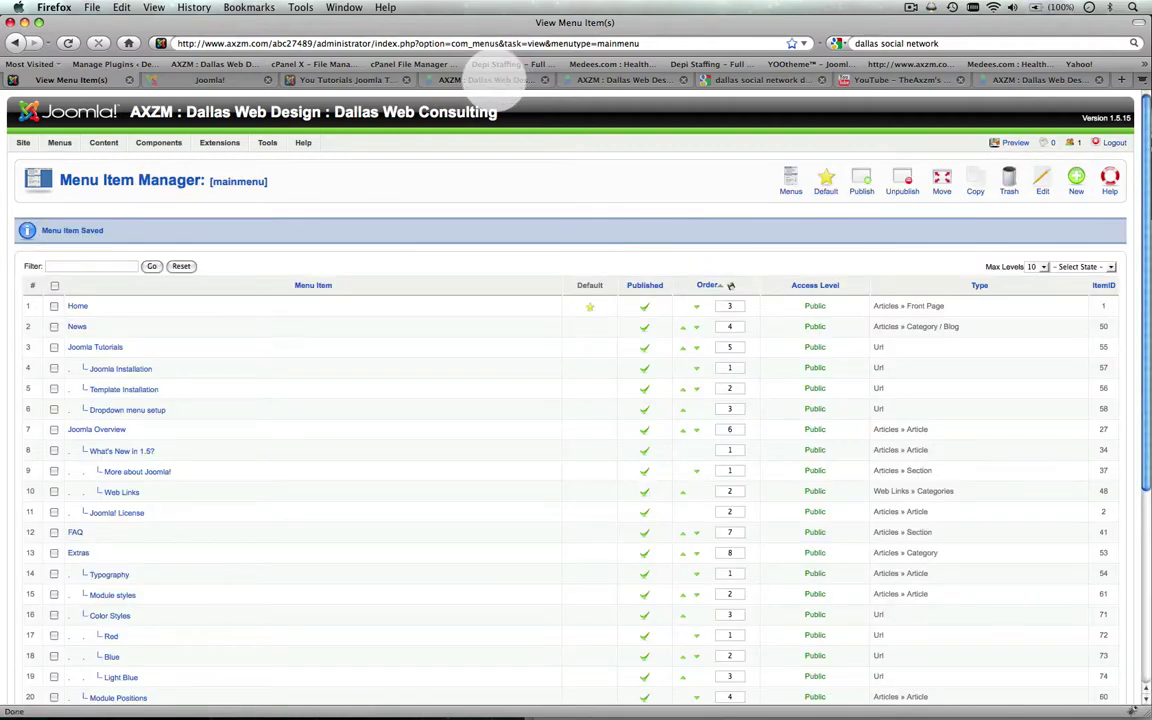
Reload the live site and follow the new About link to the particle article.
click(495, 80)
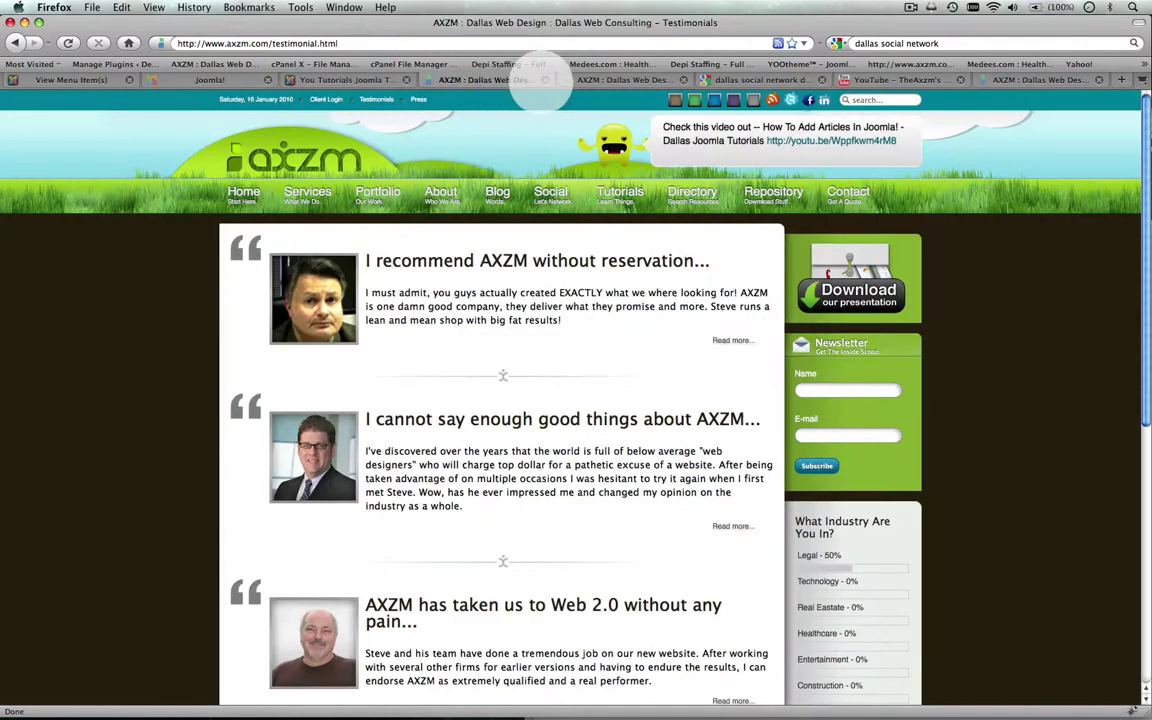
click(330, 80)
click(68, 43)
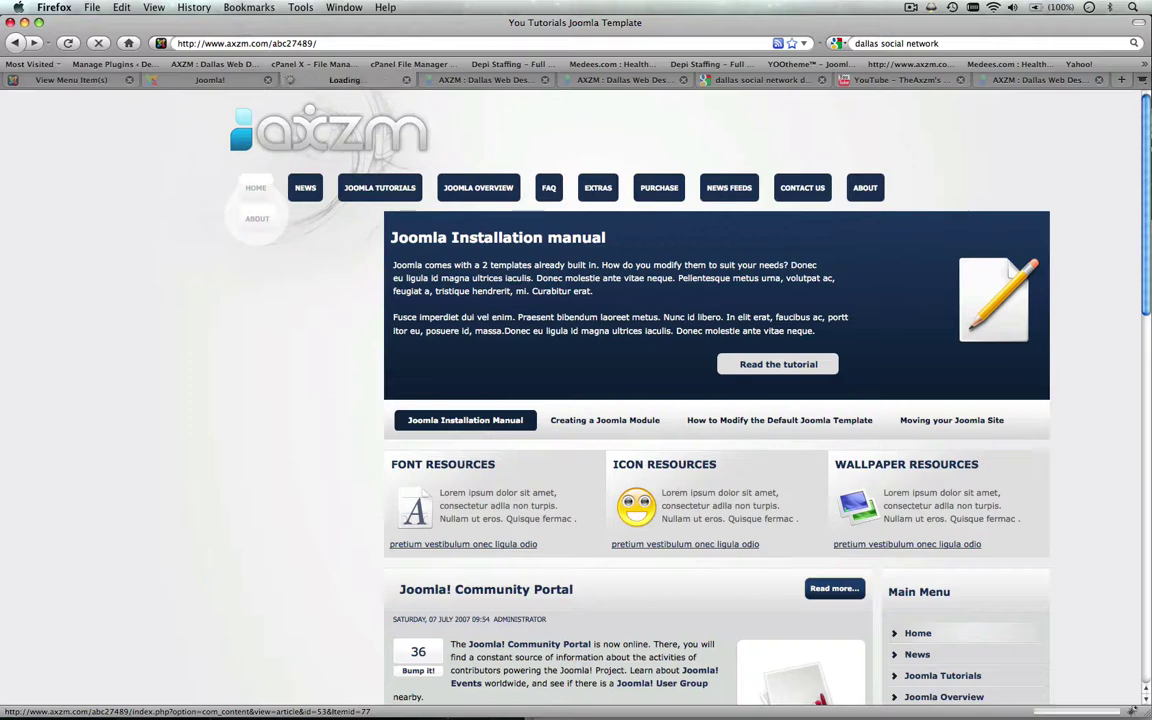
click(257, 218)
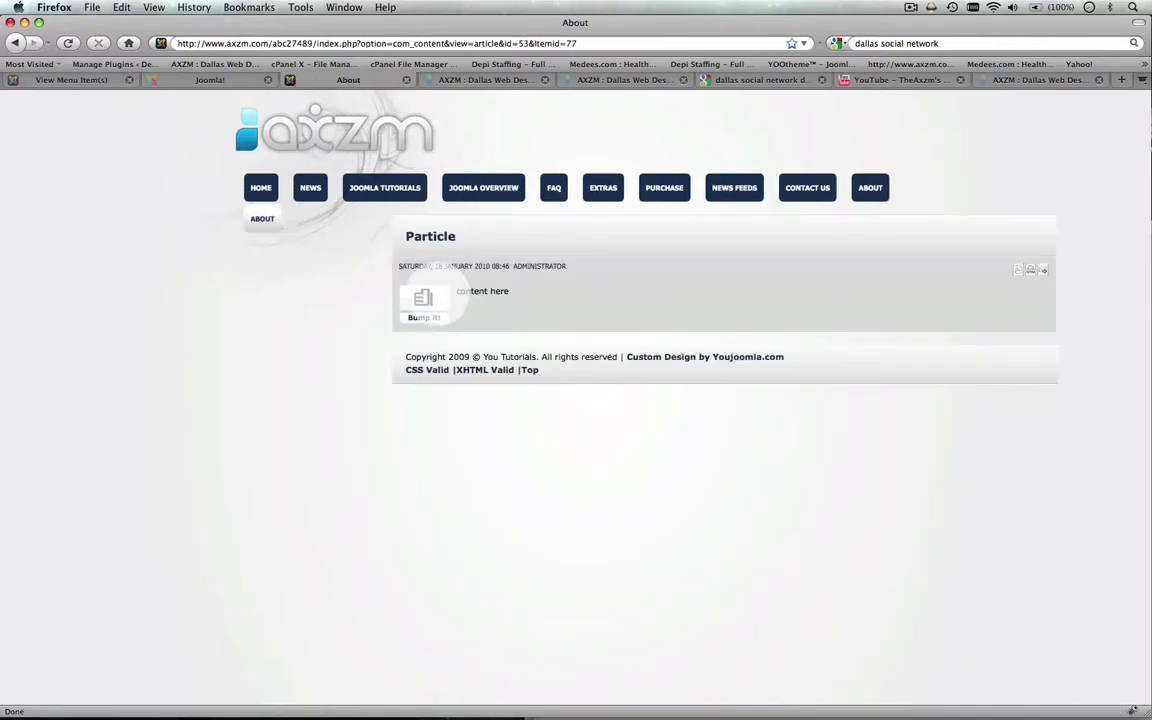